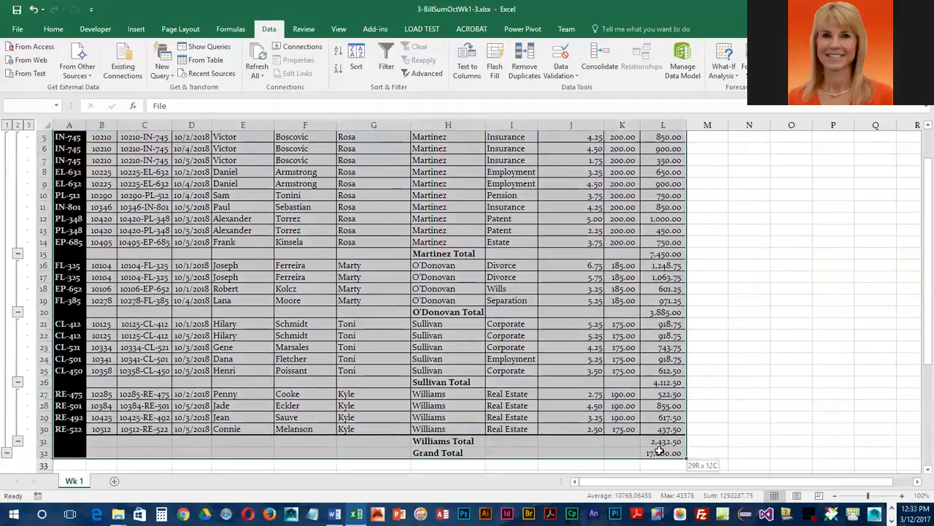
Add a Count subtotal of Fees Due at each change in Attorney LName, keeping the current subtotals
{"action": "scroll", "coordinate": [617, 354], "scroll_direction": "up", "scroll_amount": 2}
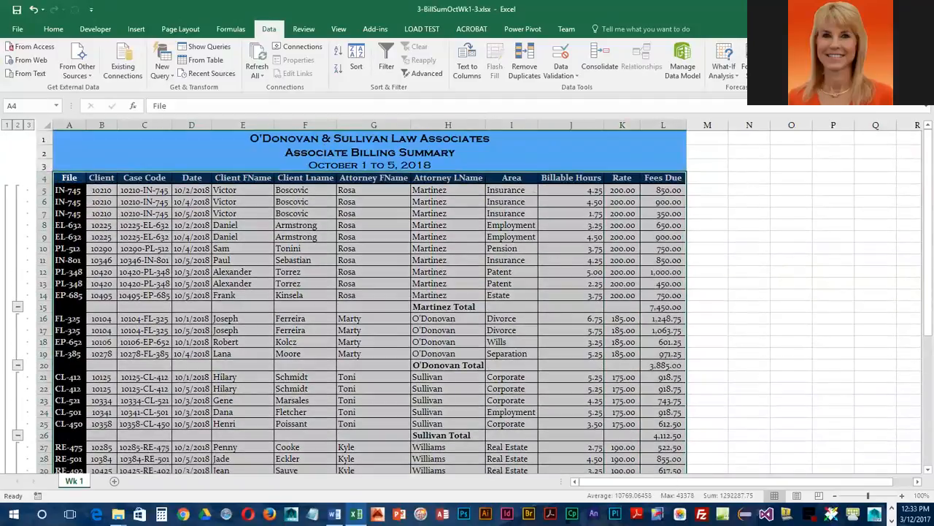
{"action": "left_click", "coordinate": [849, 62]}
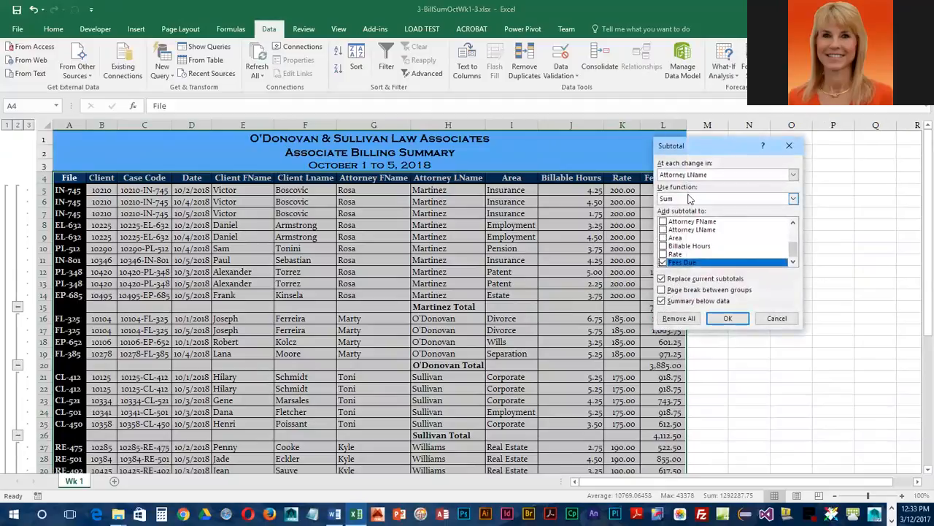
{"action": "left_click", "coordinate": [793, 199]}
{"action": "left_click", "coordinate": [721, 217]}
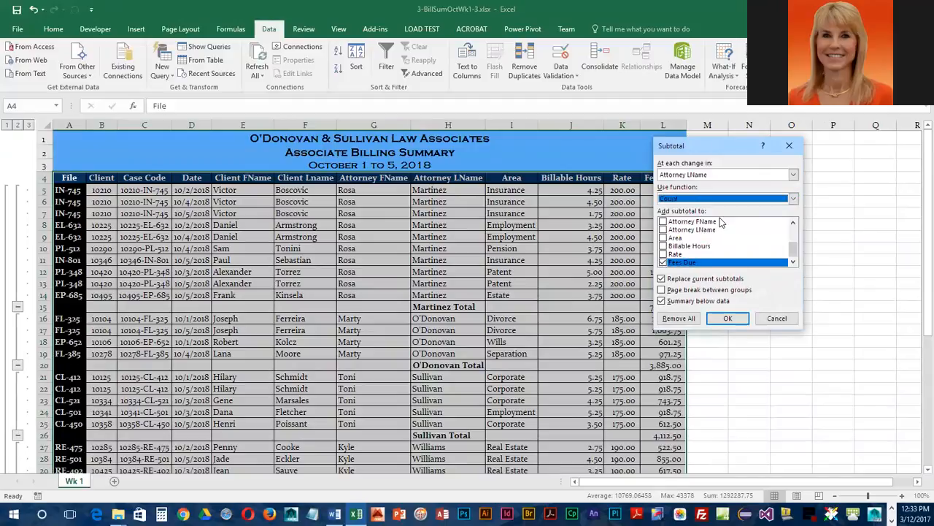
{"action": "left_click", "coordinate": [662, 280]}
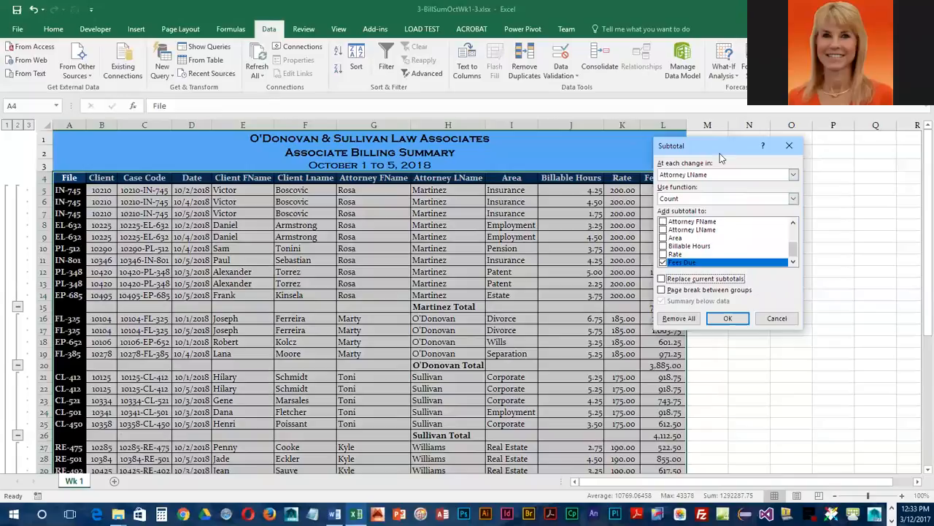
{"action": "left_click_drag", "start_coordinate": [748, 154], "coordinate": [817, 160]}
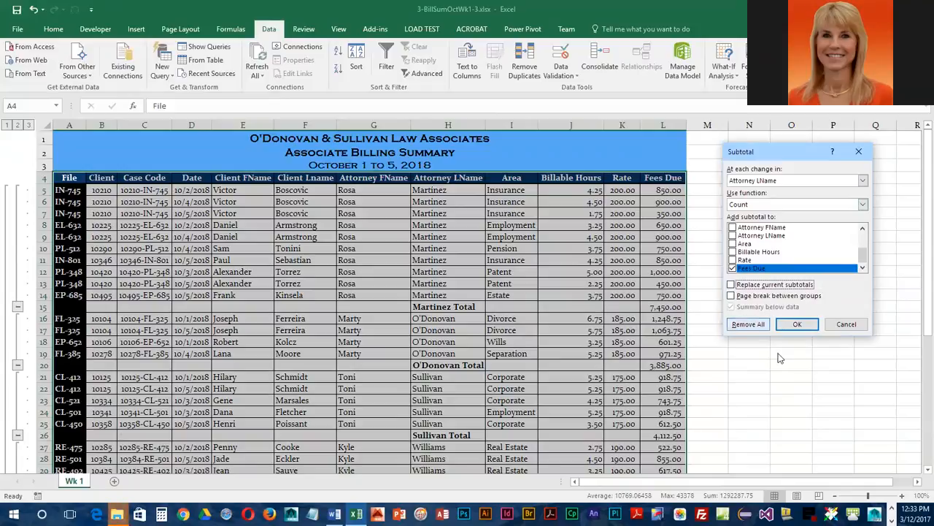
{"action": "left_click", "coordinate": [796, 326]}
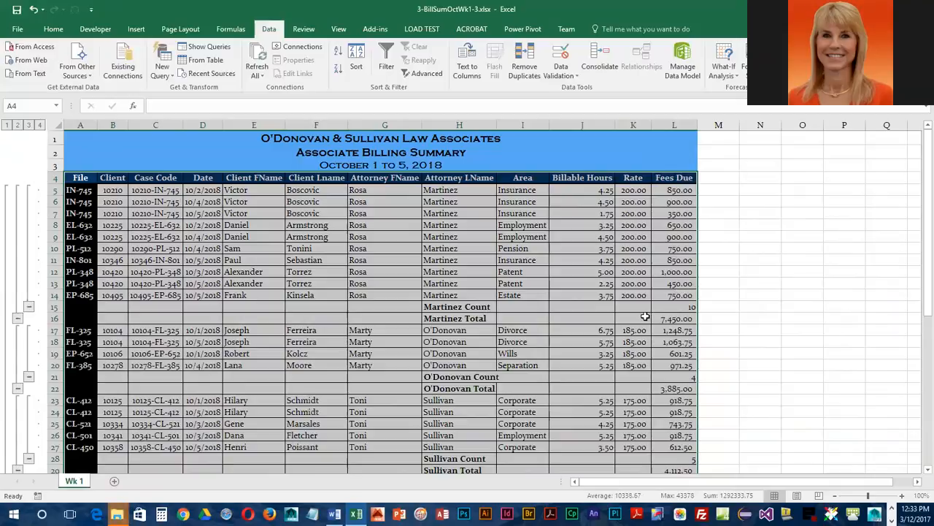
Add an Average subtotal for Billable Hours and Fees Due at each change in Attorney LName, without replacing the existing subtotals
{"action": "scroll", "coordinate": [644, 336], "scroll_direction": "down", "scroll_amount": 1}
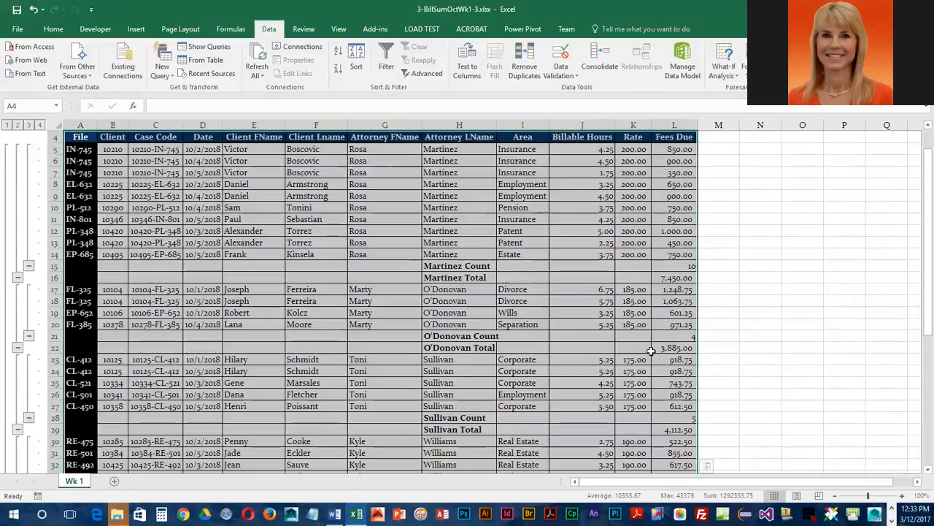
{"action": "scroll", "coordinate": [452, 335], "scroll_direction": "down", "scroll_amount": 2}
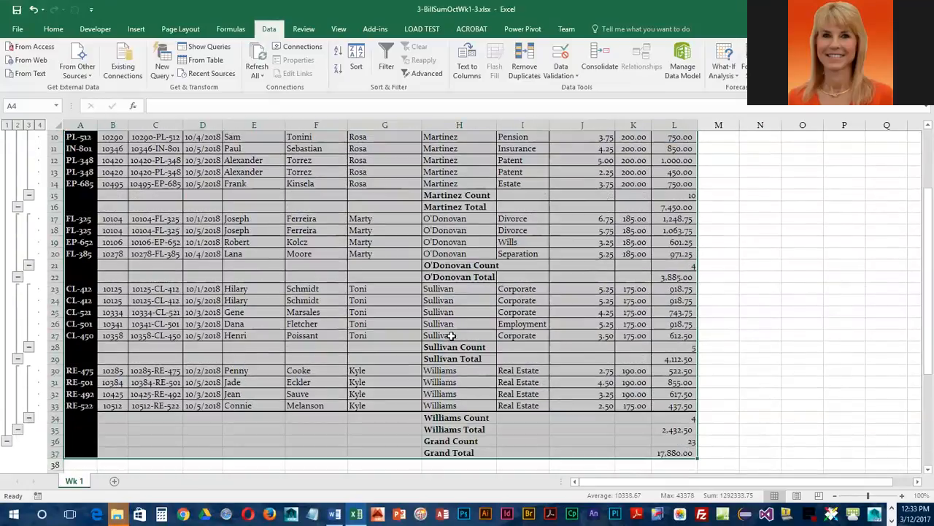
{"action": "scroll", "coordinate": [451, 336], "scroll_direction": "up", "scroll_amount": 2}
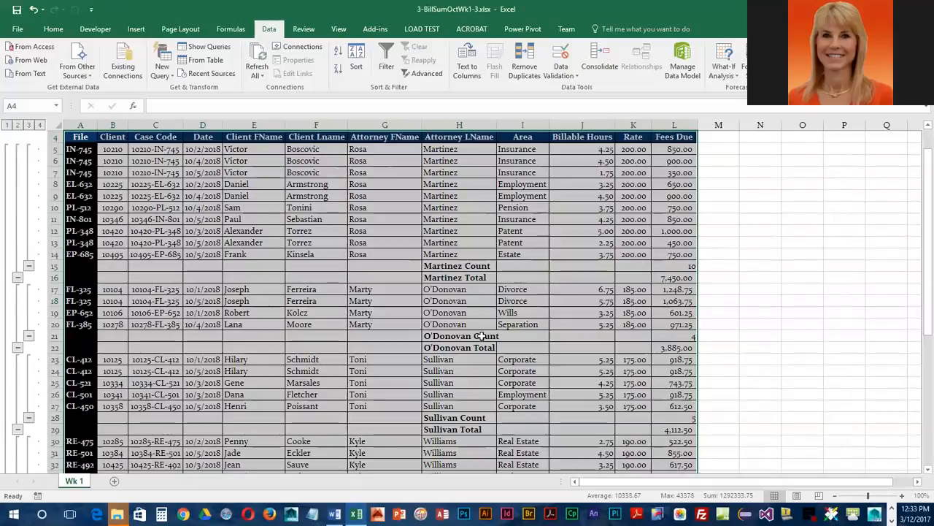
{"action": "scroll", "coordinate": [482, 336], "scroll_direction": "up", "scroll_amount": 1}
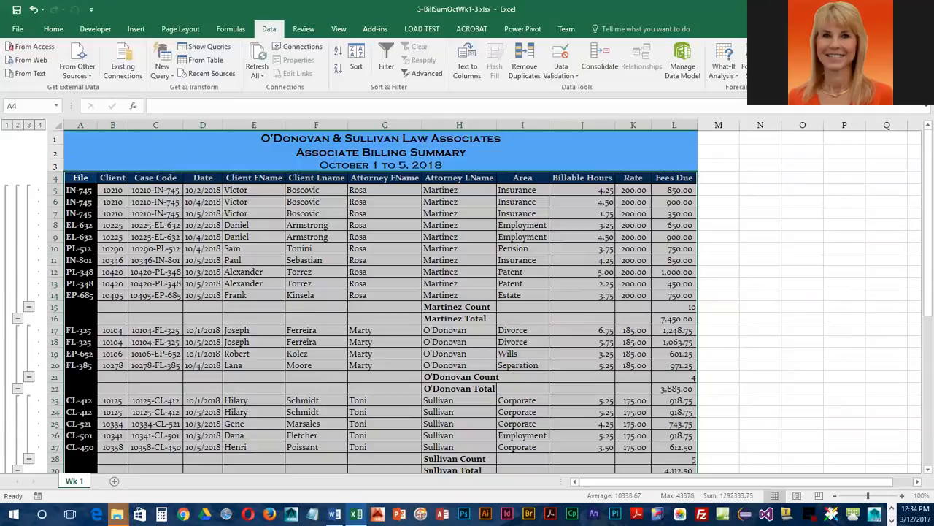
{"action": "left_click", "coordinate": [857, 60]}
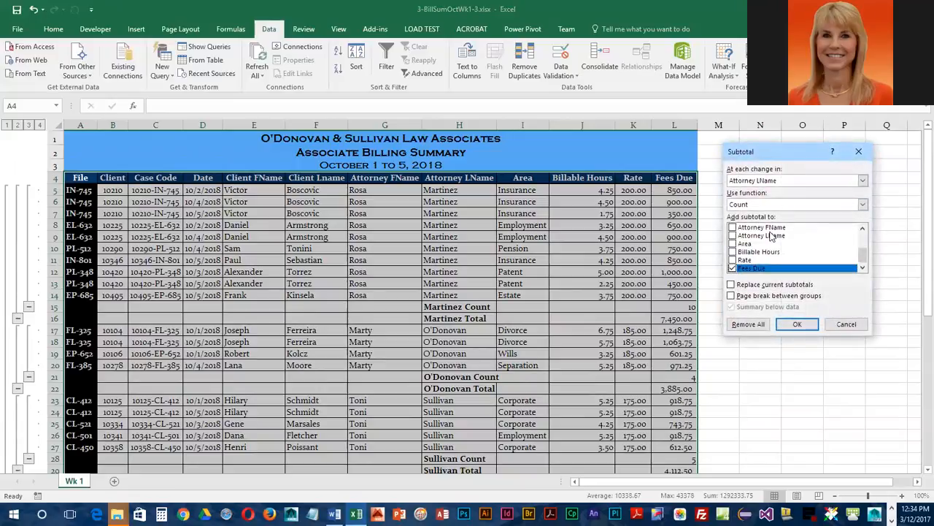
{"action": "left_click", "coordinate": [863, 205]}
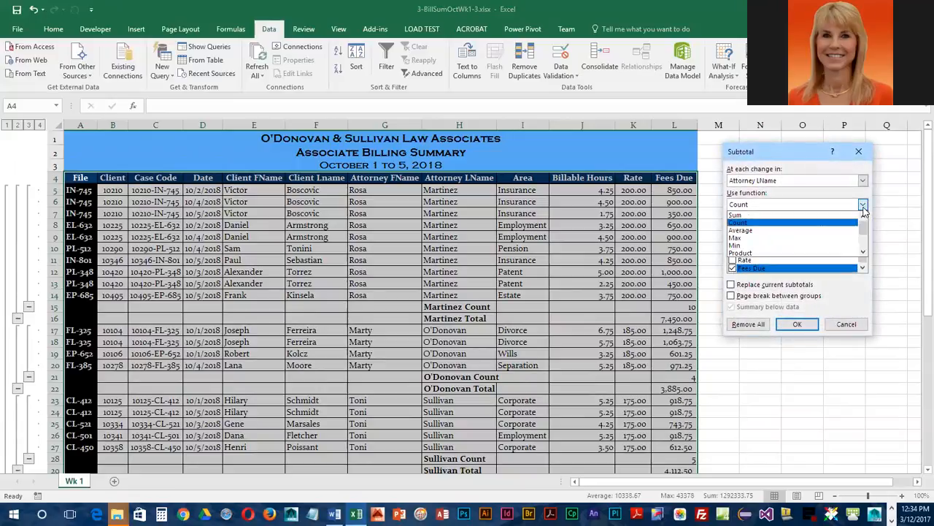
{"action": "left_click", "coordinate": [810, 230]}
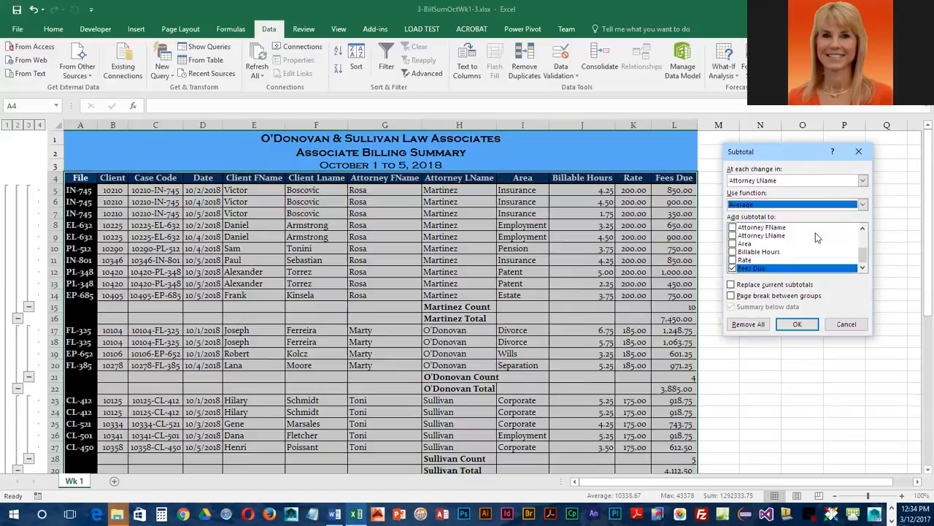
{"action": "left_click", "coordinate": [732, 252]}
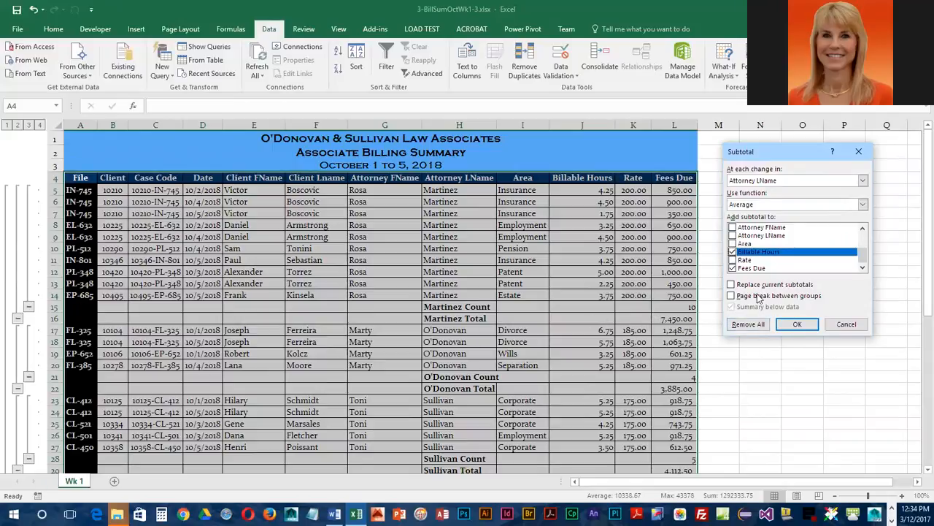
{"action": "left_click", "coordinate": [798, 324]}
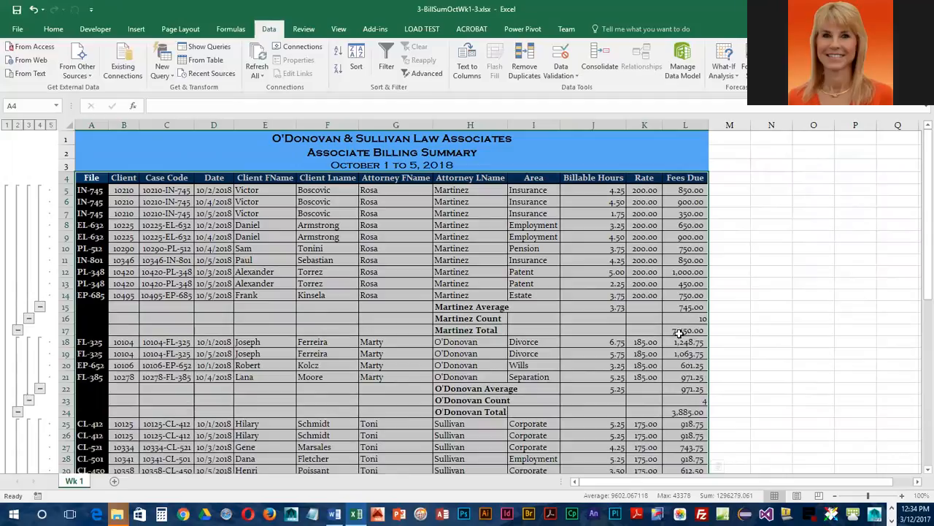
Deselect the billing table and review each attorney's average, count and total rows and the grand summary rows
{"action": "scroll", "coordinate": [679, 332], "scroll_direction": "down", "scroll_amount": 7}
{"action": "scroll", "coordinate": [679, 333], "scroll_direction": "up", "scroll_amount": 1}
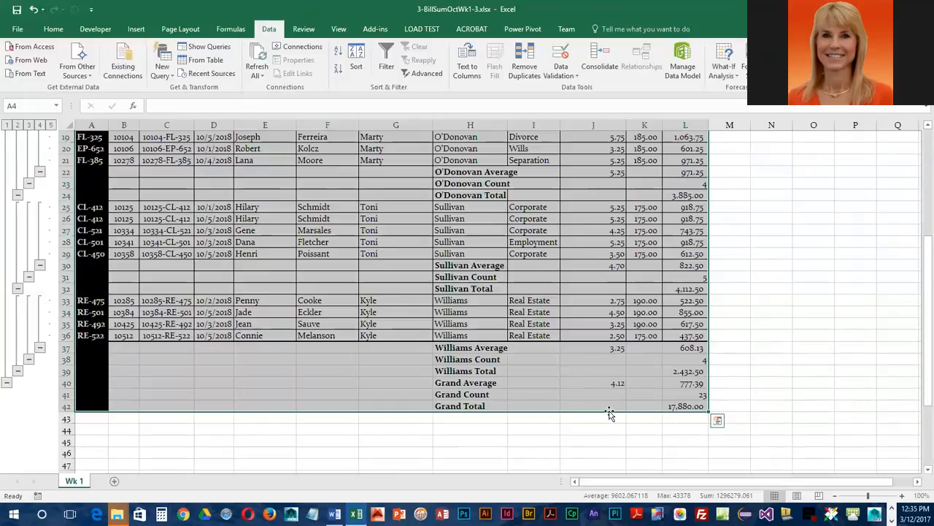
{"action": "left_click", "coordinate": [515, 314]}
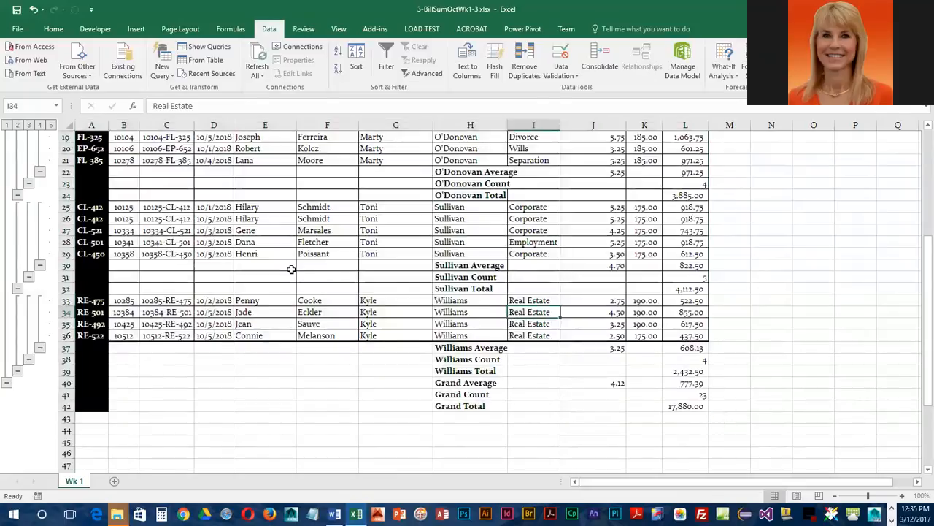
{"action": "scroll", "coordinate": [221, 253], "scroll_direction": "up", "scroll_amount": 6}
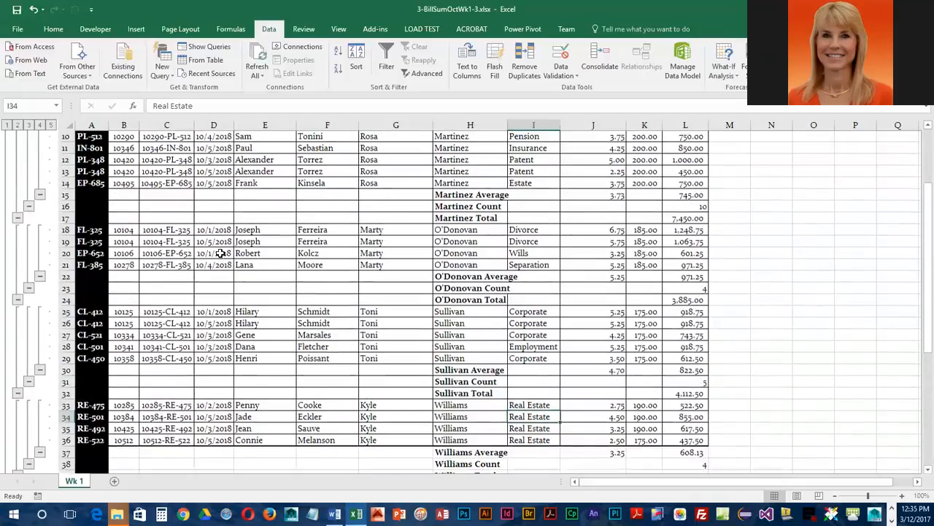
{"action": "scroll", "coordinate": [220, 253], "scroll_direction": "up", "scroll_amount": 1}
{"action": "scroll", "coordinate": [219, 253], "scroll_direction": "down", "scroll_amount": 3}
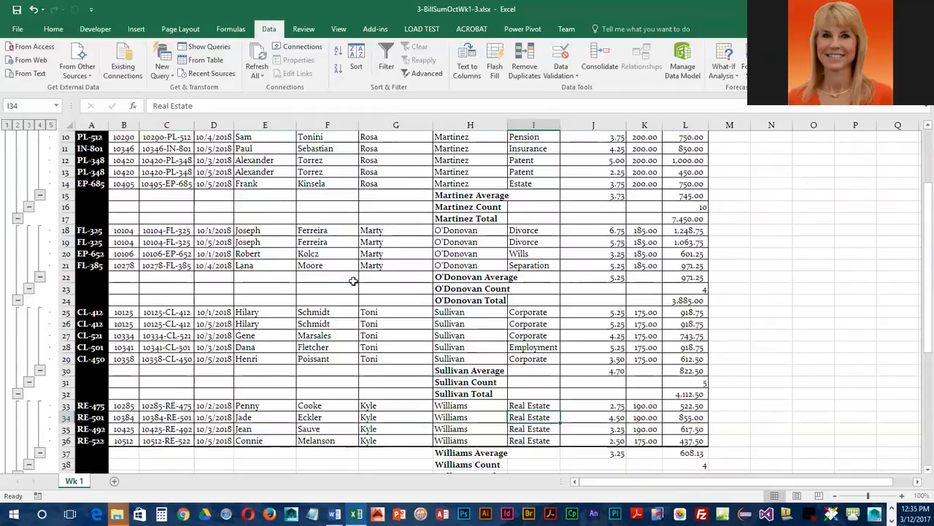
{"action": "scroll", "coordinate": [272, 326], "scroll_direction": "down", "scroll_amount": 3}
{"action": "scroll", "coordinate": [273, 329], "scroll_direction": "up", "scroll_amount": 4}
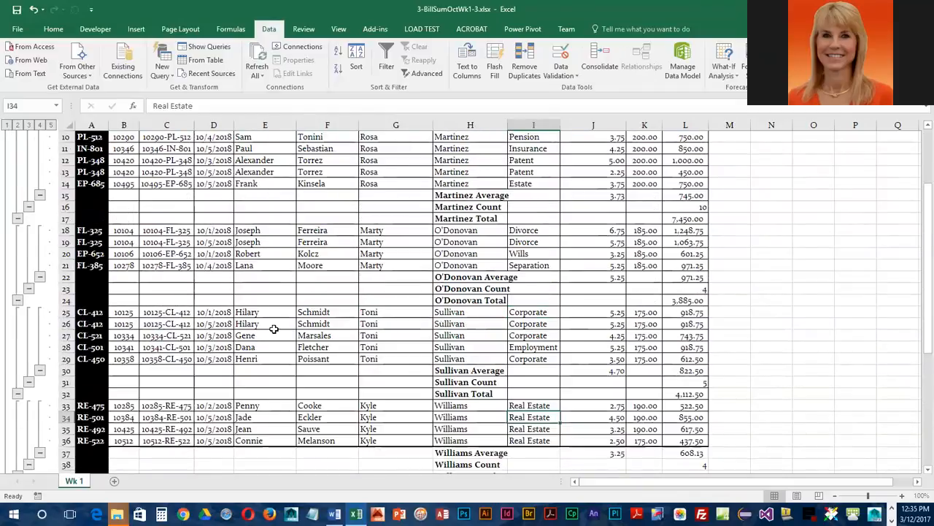
View the billing summary at outline levels 1, 2, 3 and 4 in turn
{"action": "left_click", "coordinate": [7, 125]}
{"action": "scroll", "coordinate": [273, 186], "scroll_direction": "up", "scroll_amount": 2}
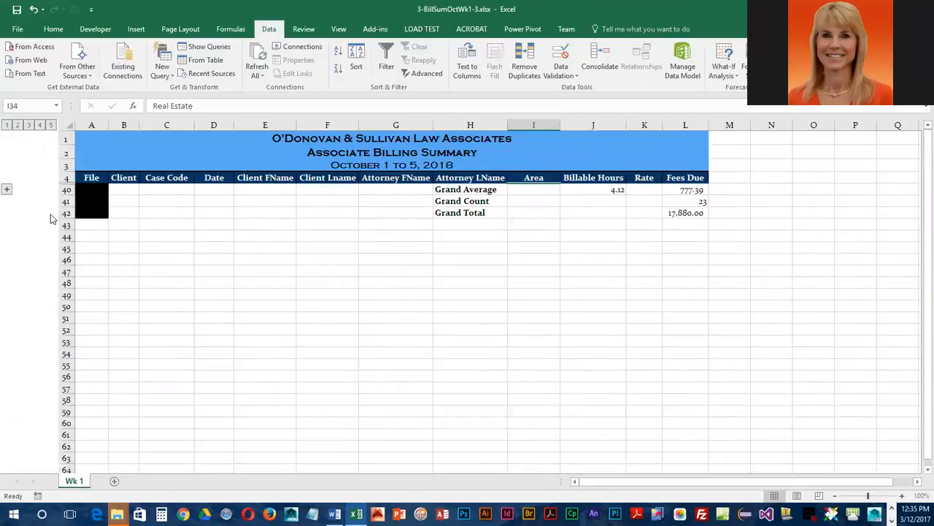
{"action": "left_click", "coordinate": [18, 125]}
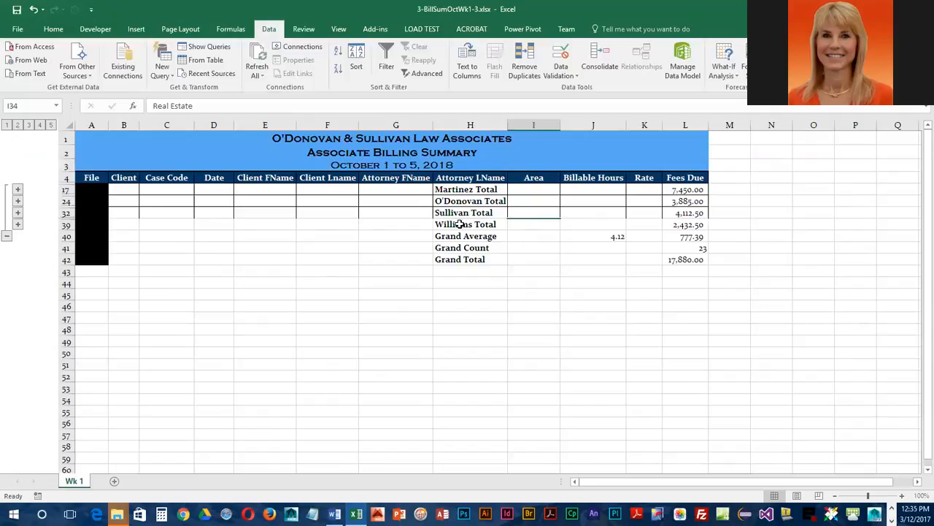
{"action": "left_click", "coordinate": [30, 126]}
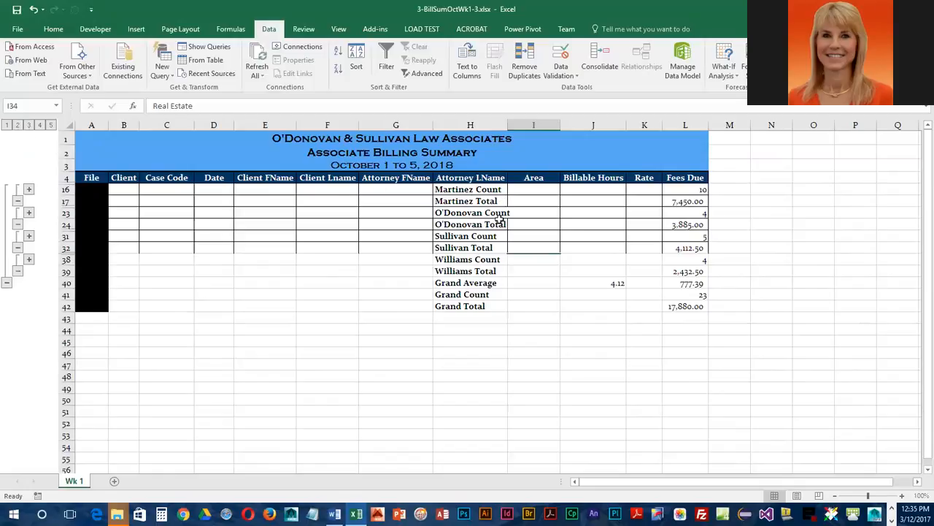
{"action": "left_click", "coordinate": [40, 126]}
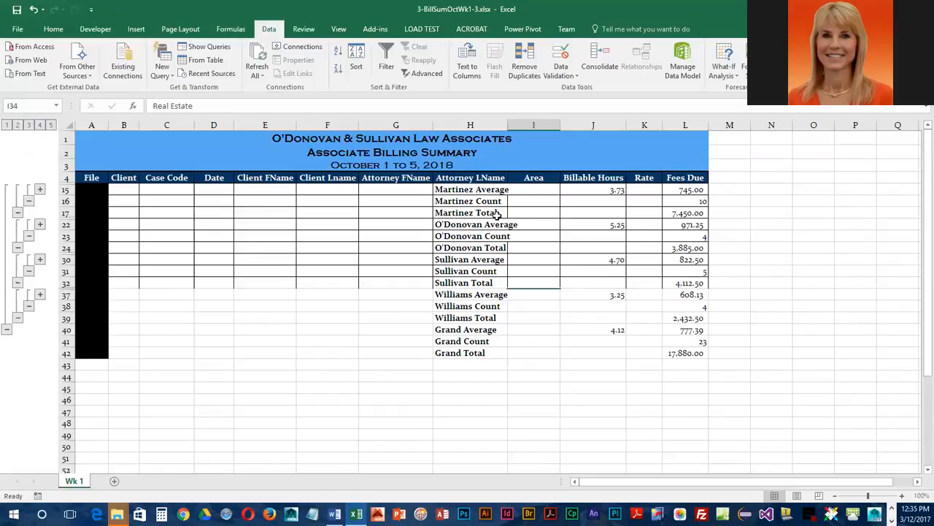
Expand and collapse the first attorney's detail rows, and show the full data at outline level 5
{"action": "left_click", "coordinate": [40, 190]}
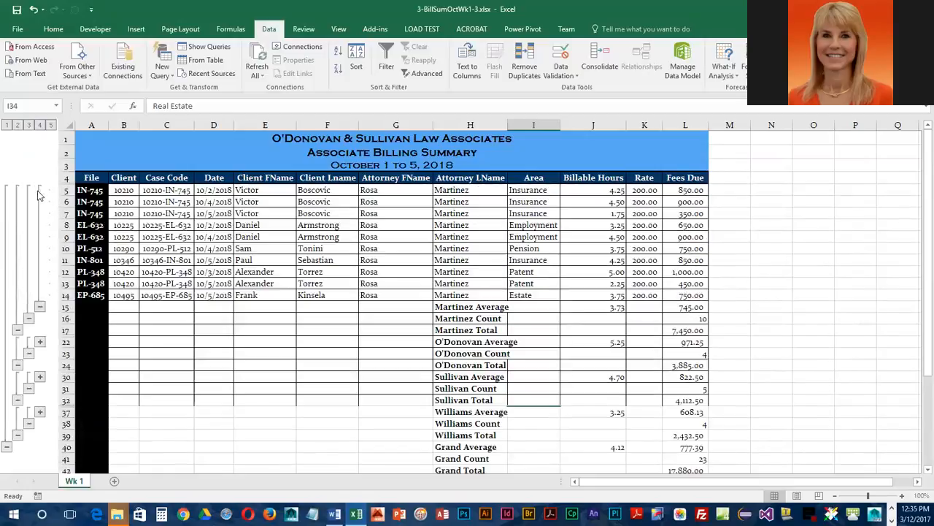
{"action": "left_click", "coordinate": [41, 307]}
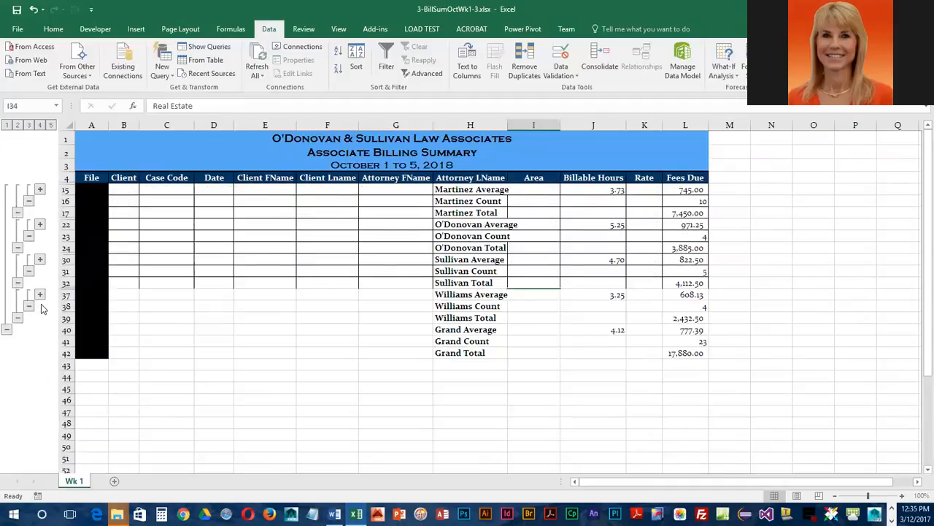
{"action": "left_click", "coordinate": [51, 124]}
{"action": "scroll", "coordinate": [546, 402], "scroll_direction": "down", "scroll_amount": 4}
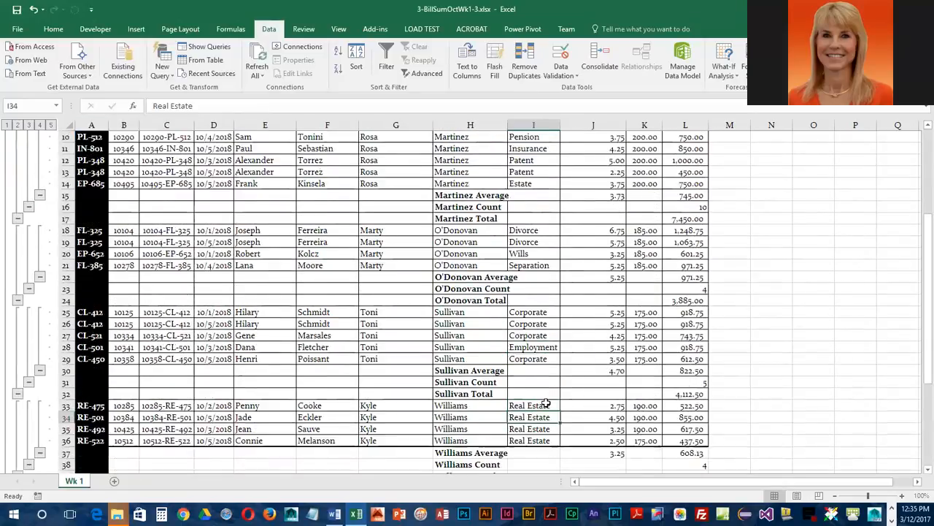
{"action": "scroll", "coordinate": [546, 402], "scroll_direction": "up", "scroll_amount": 4}
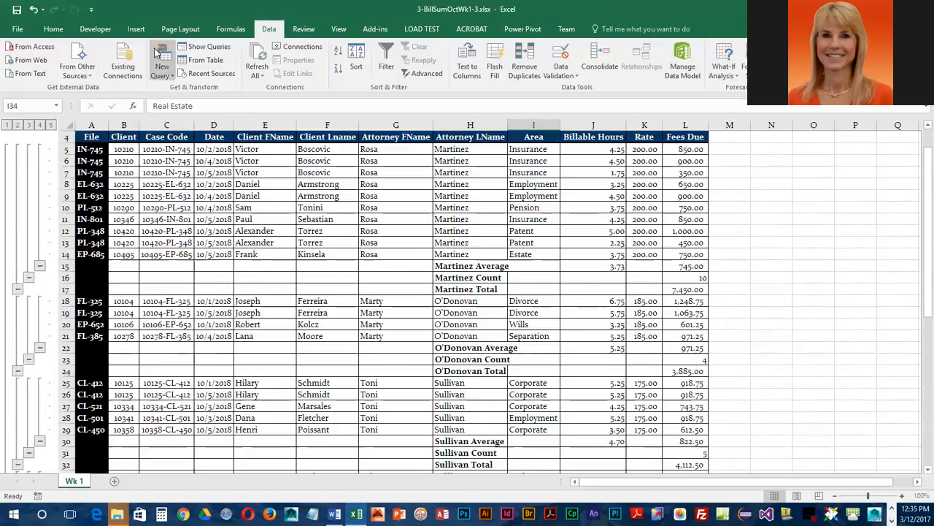
Check the worksheet's print scaling width setting and look over the subtotaled table
{"action": "left_click", "coordinate": [190, 30]}
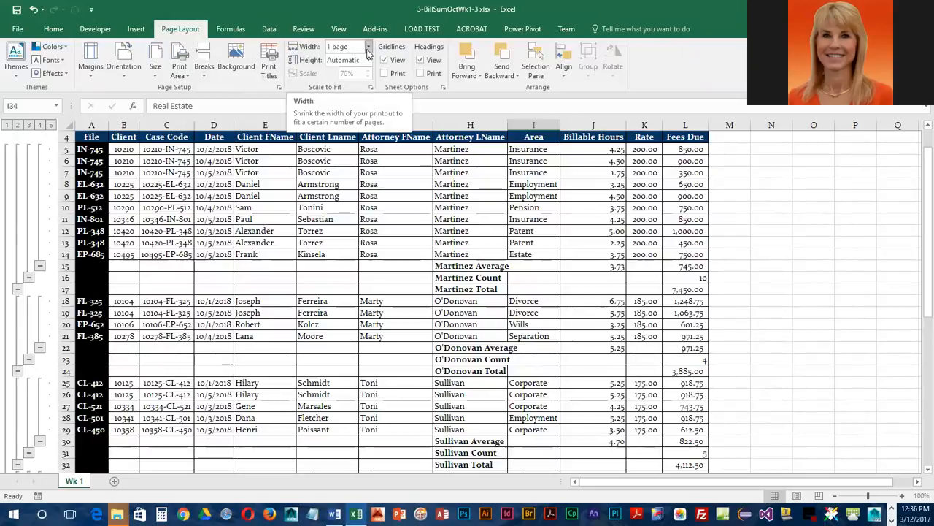
{"action": "scroll", "coordinate": [442, 238], "scroll_direction": "down", "scroll_amount": 3}
{"action": "scroll", "coordinate": [444, 239], "scroll_direction": "up", "scroll_amount": 4}
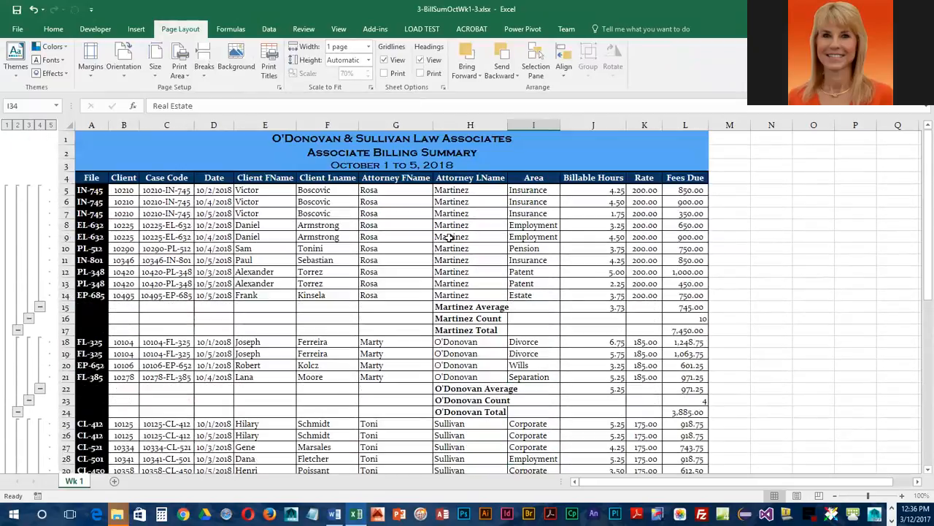